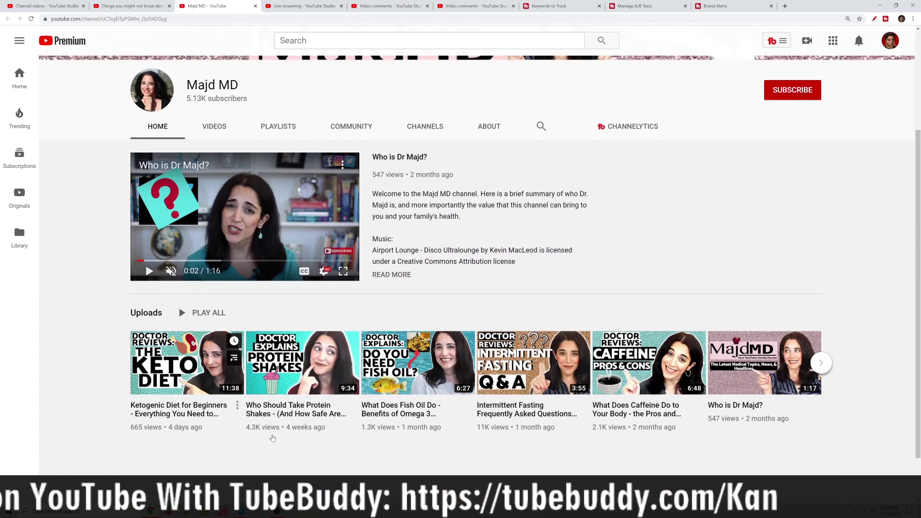
Open the channel's upload "Who Should Take Protein Shakes" and review its TubeBuddy statistics and description
{"action": "left_click", "coordinate": [298, 415]}
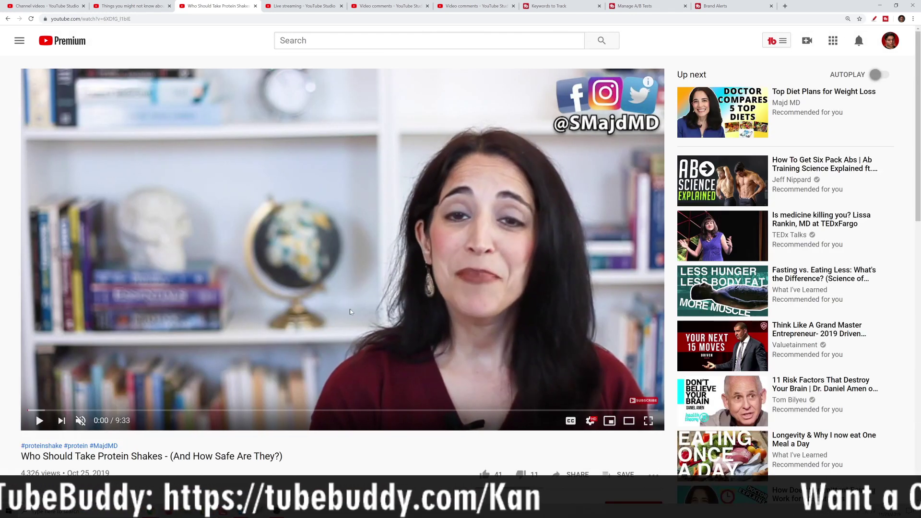
{"action": "scroll", "coordinate": [350, 309], "scroll_direction": "down", "scroll_amount": 1}
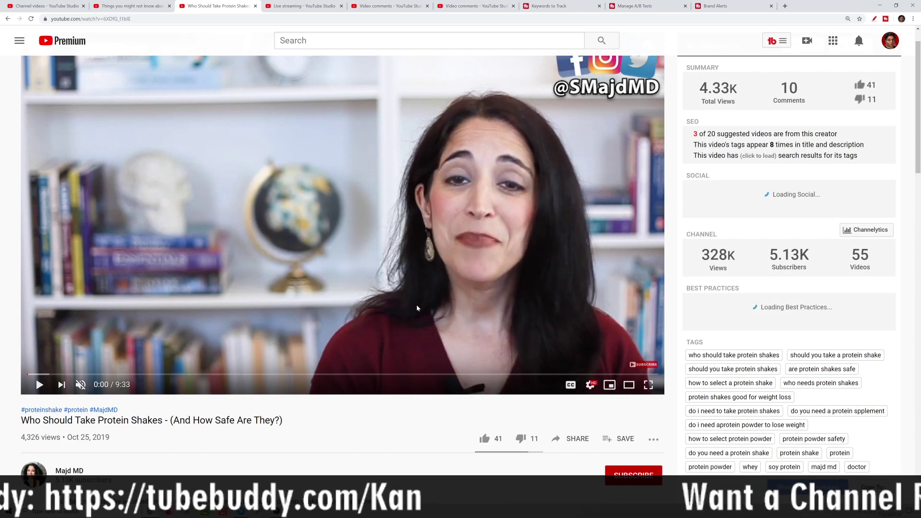
{"action": "scroll", "coordinate": [614, 310], "scroll_direction": "down", "scroll_amount": 1}
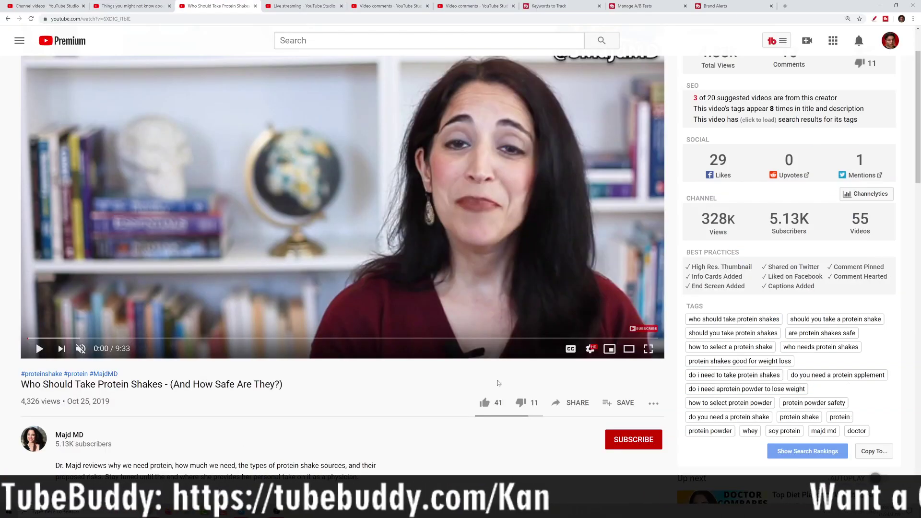
{"action": "scroll", "coordinate": [295, 374], "scroll_direction": "down", "scroll_amount": 2}
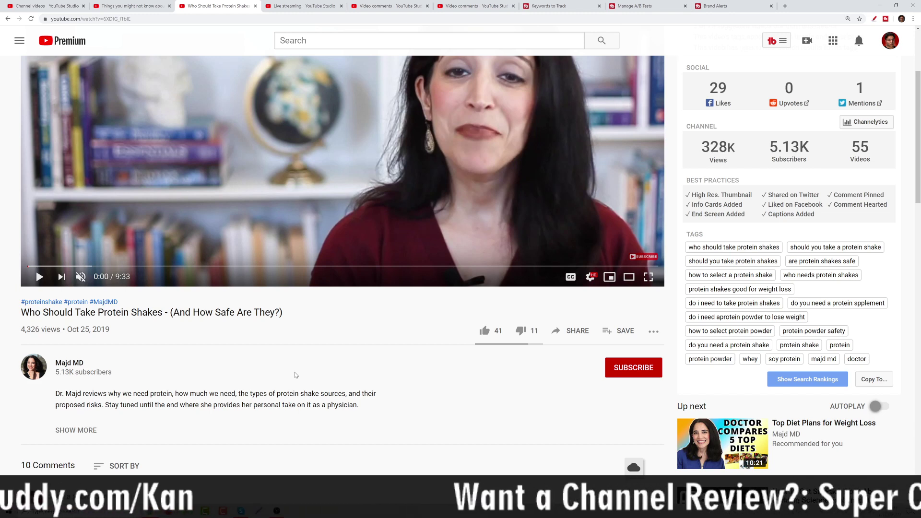
{"action": "scroll", "coordinate": [317, 383], "scroll_direction": "up", "scroll_amount": 2}
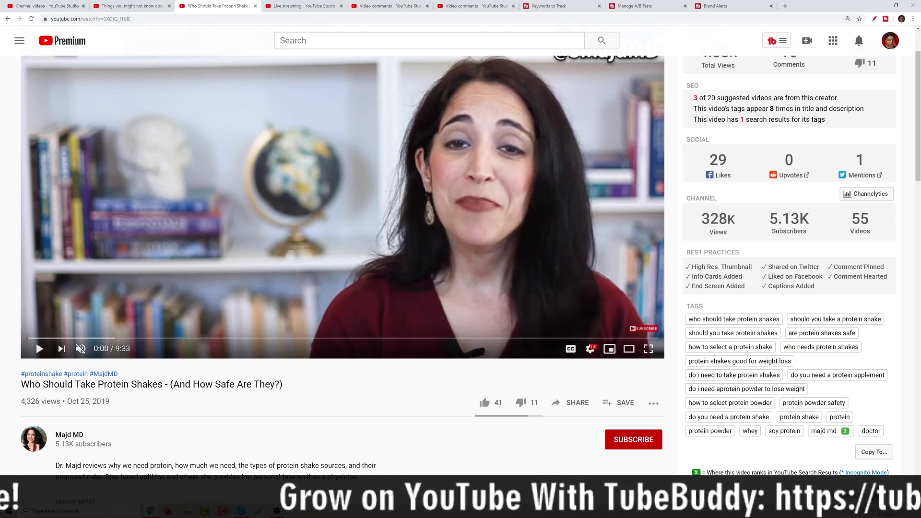
Analyze the video's tag "who should take protein shakes" in Keyword Explorer, moving the dialog clear of the video title
{"action": "left_click", "coordinate": [746, 324]}
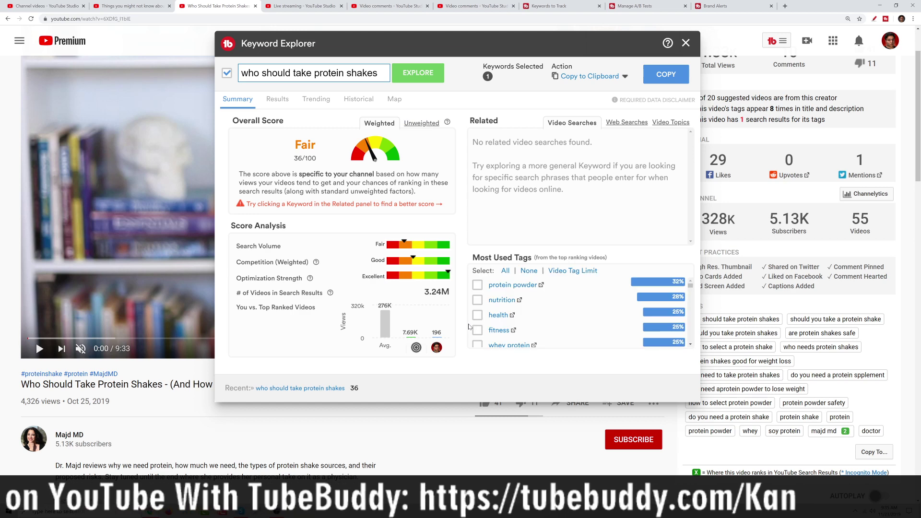
{"action": "left_click_drag", "start_coordinate": [566, 42], "coordinate": [722, 41]}
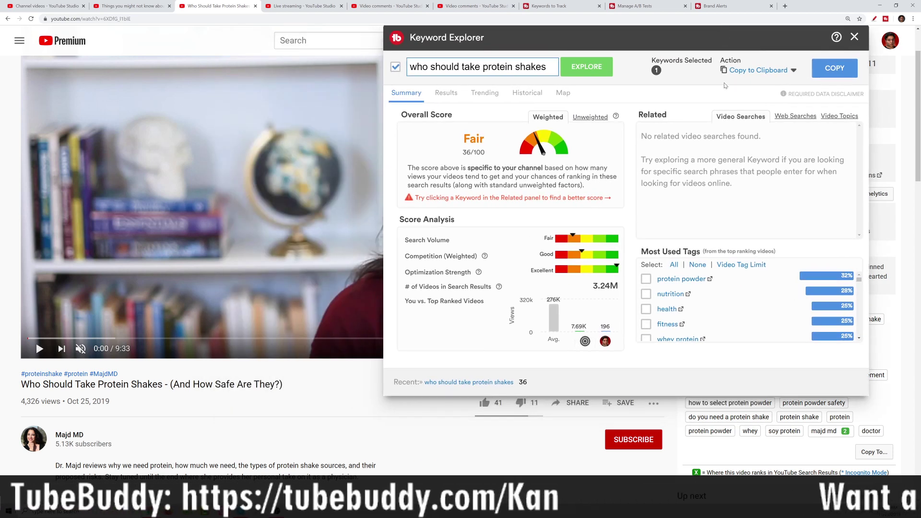
Mark the lowest top-ranking view count in red with an arrow to the video's own view count, and clear the markings
{"action": "left_click", "coordinate": [874, 18]}
{"action": "mouse_move", "coordinate": [617, 370]}
{"action": "left_mouse_down"}
{"action": "mouse_move", "coordinate": [576, 354]}
{"action": "mouse_move", "coordinate": [600, 351]}
{"action": "left_mouse_up"}
{"action": "mouse_move", "coordinate": [569, 320]}
{"action": "left_mouse_down"}
{"action": "mouse_move", "coordinate": [569, 333]}
{"action": "mouse_move", "coordinate": [594, 325]}
{"action": "left_mouse_up"}
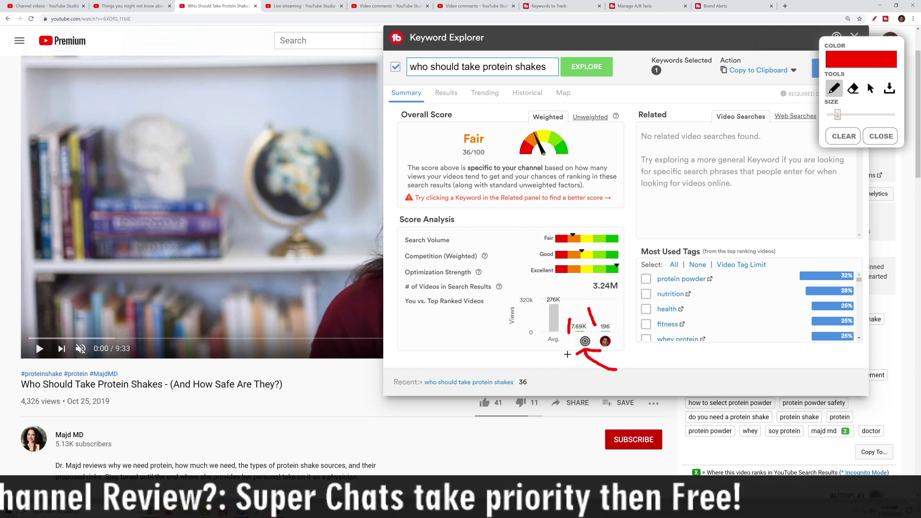
{"action": "mouse_move", "coordinate": [568, 354]}
{"action": "left_mouse_down"}
{"action": "mouse_move", "coordinate": [567, 387]}
{"action": "mouse_move", "coordinate": [522, 432]}
{"action": "mouse_move", "coordinate": [303, 397]}
{"action": "mouse_move", "coordinate": [39, 406]}
{"action": "mouse_move", "coordinate": [60, 398]}
{"action": "left_mouse_up"}
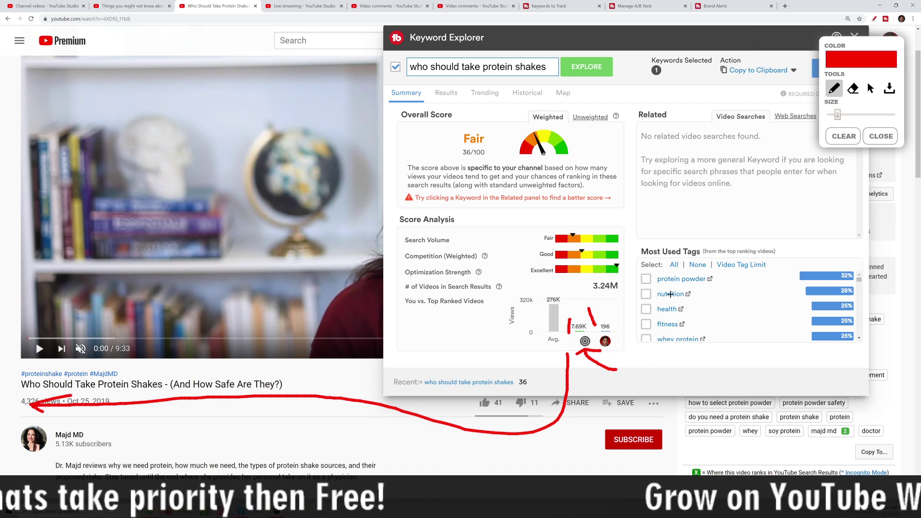
{"action": "left_click", "coordinate": [845, 139]}
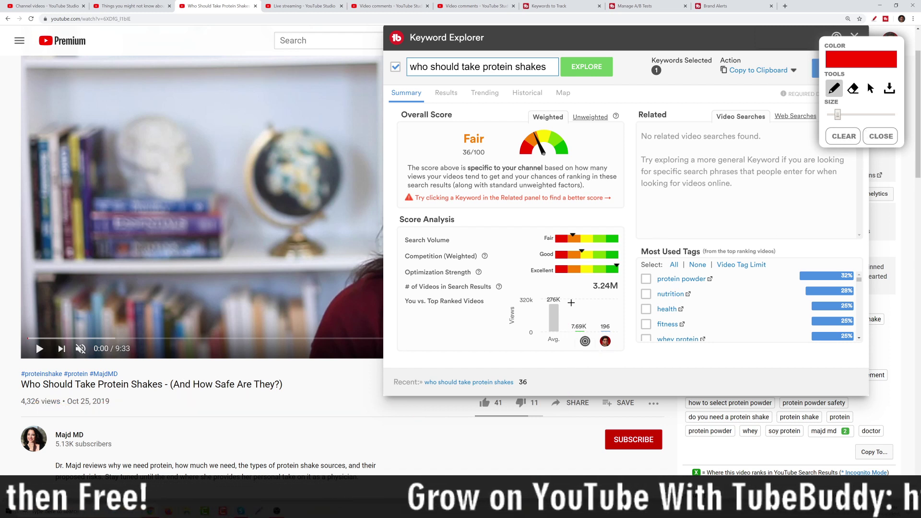
Underline "Who Should Take Protein Shakes" in the video title in red and close the annotation tool
{"action": "left_click_drag", "start_coordinate": [19, 394], "coordinate": [160, 392]}
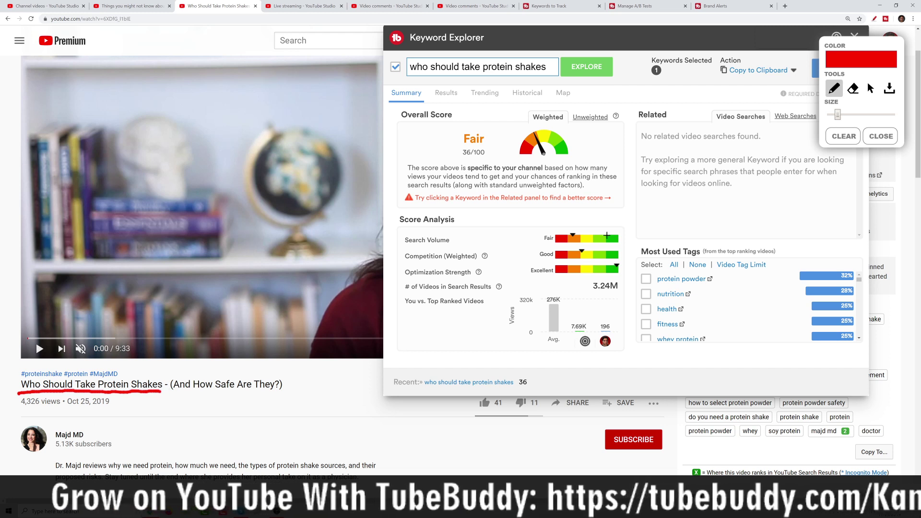
{"action": "left_click", "coordinate": [875, 139]}
Explore the suggested keyword "should you take protein shakes" in Keyword Explorer
{"action": "left_click_drag", "start_coordinate": [551, 68], "coordinate": [331, 72]}
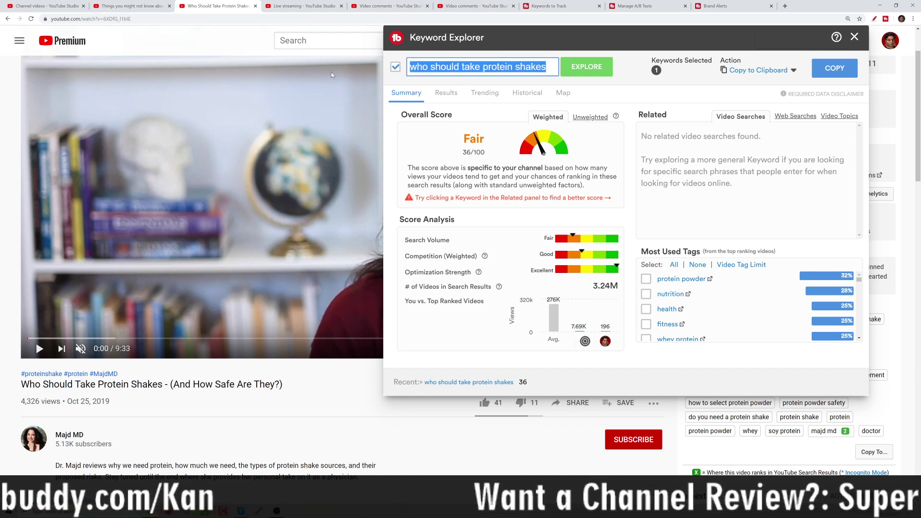
{"action": "type", "text": "Shoul"}
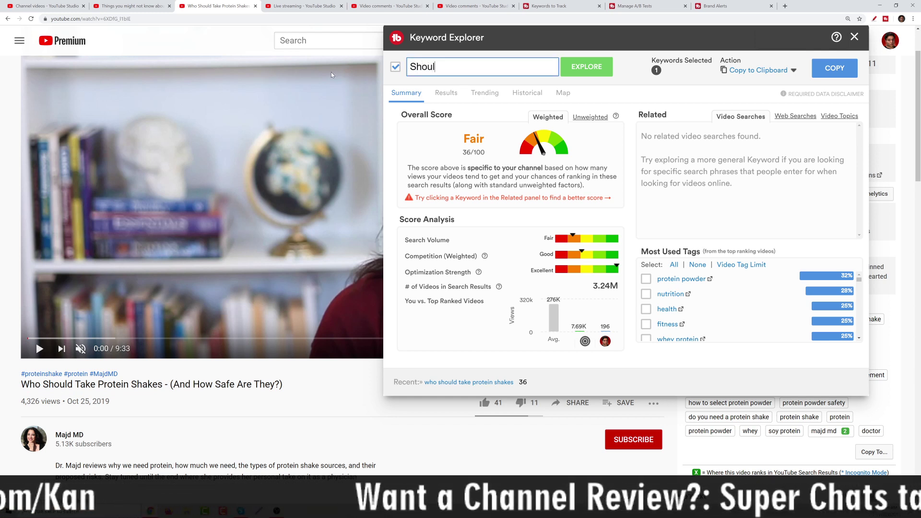
{"action": "type", "text": "d you take pr"}
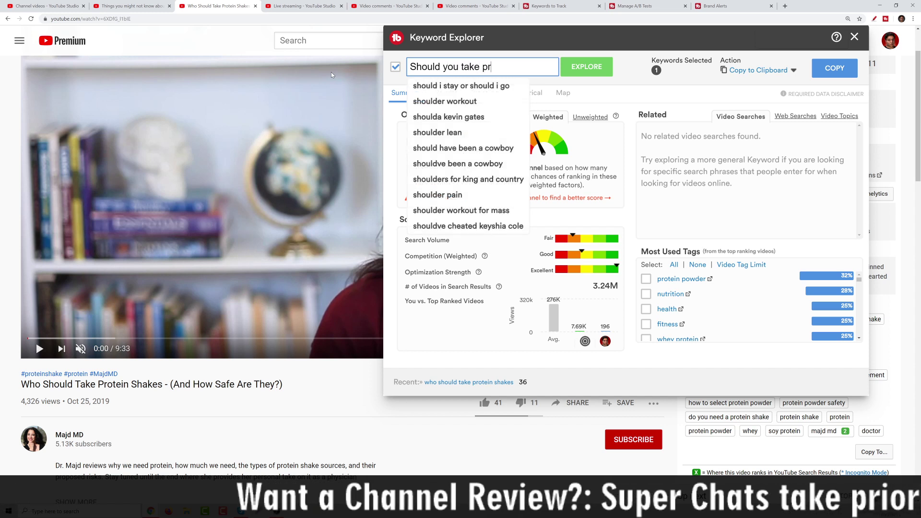
{"action": "type", "text": "otein"}
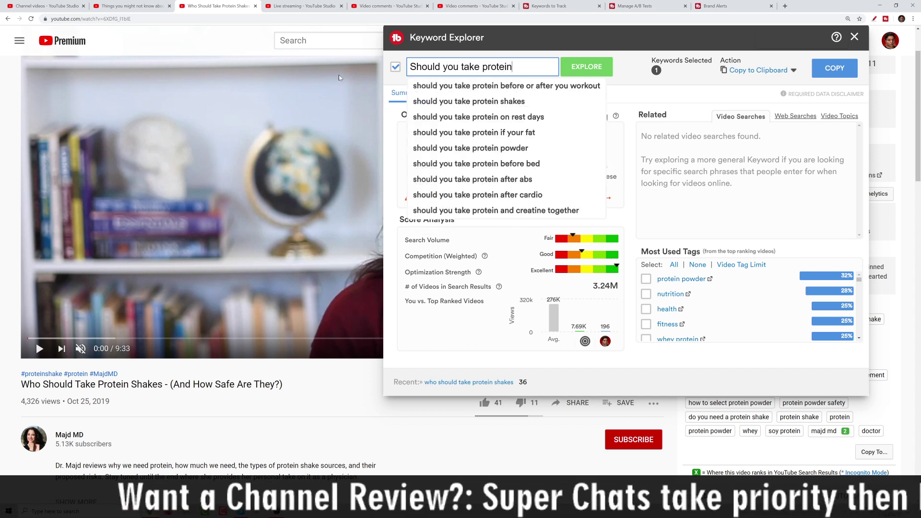
{"action": "left_click", "coordinate": [517, 101]}
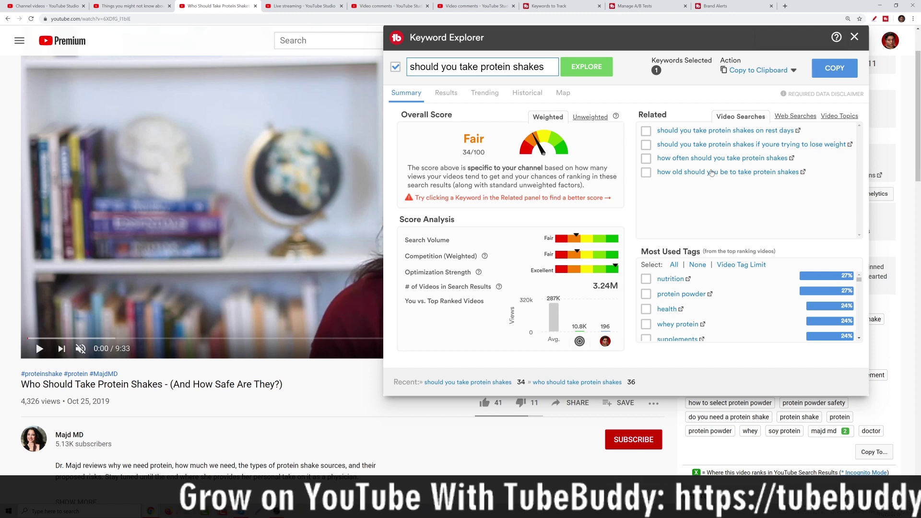
Check the recent keyword "who should take protein shakes" again and close Keyword Explorer
{"action": "left_click", "coordinate": [580, 383]}
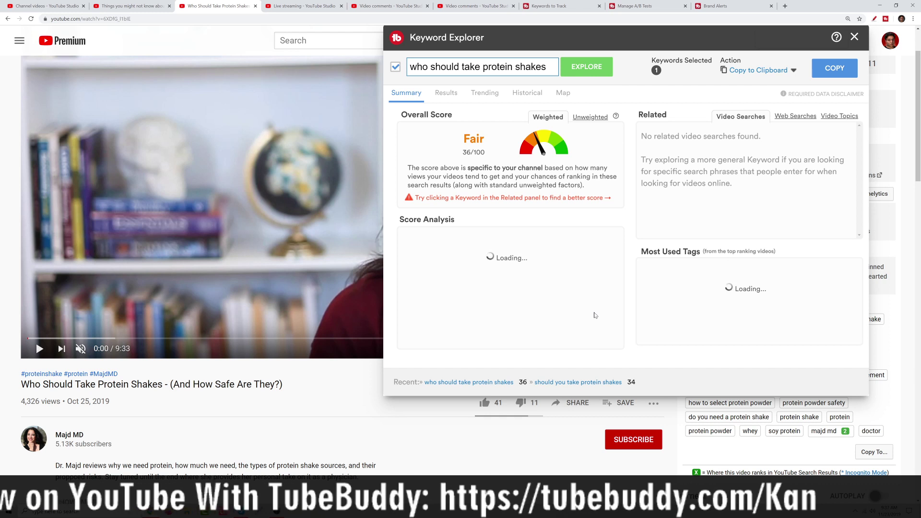
{"action": "mouse_move", "coordinate": [579, 343]}
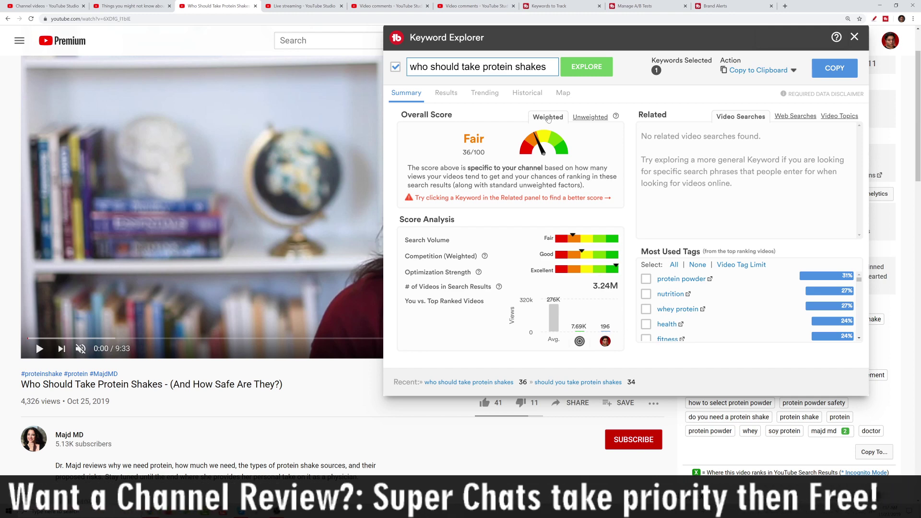
{"action": "left_click", "coordinate": [855, 37]}
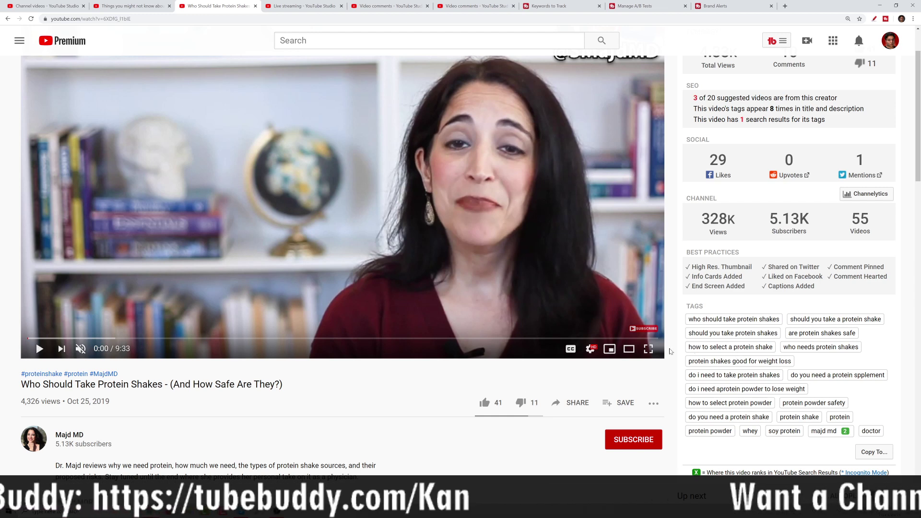
Look over the video's statistics and description, and like the protein shakes video
{"action": "scroll", "coordinate": [396, 423], "scroll_direction": "down", "scroll_amount": 2}
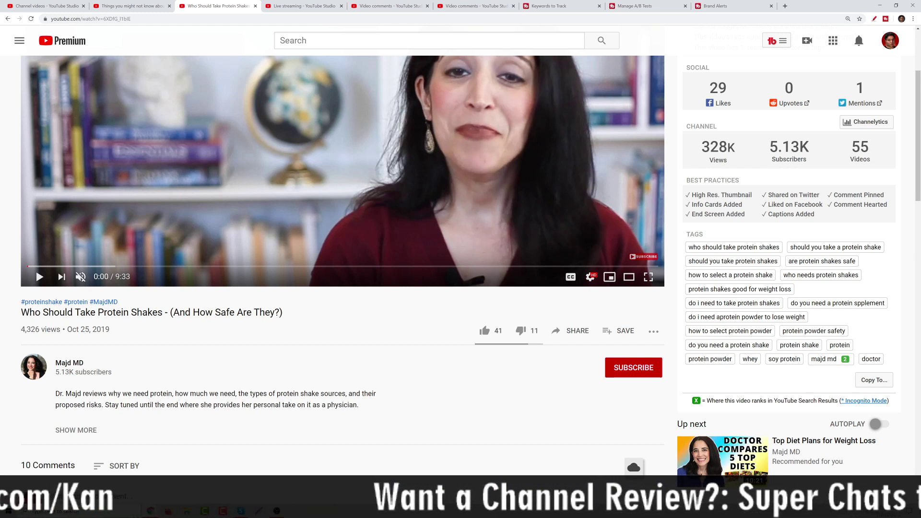
{"action": "scroll", "coordinate": [410, 381], "scroll_direction": "up", "scroll_amount": 3}
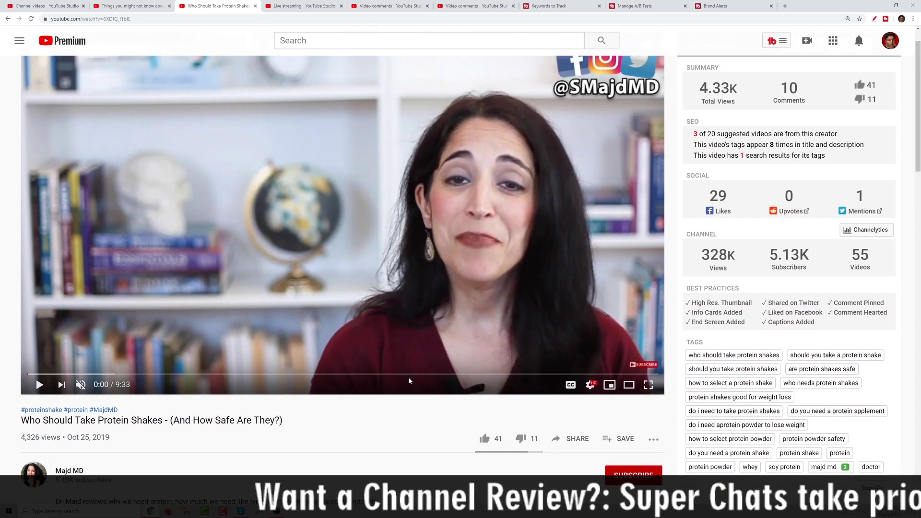
{"action": "scroll", "coordinate": [410, 381], "scroll_direction": "down", "scroll_amount": 3}
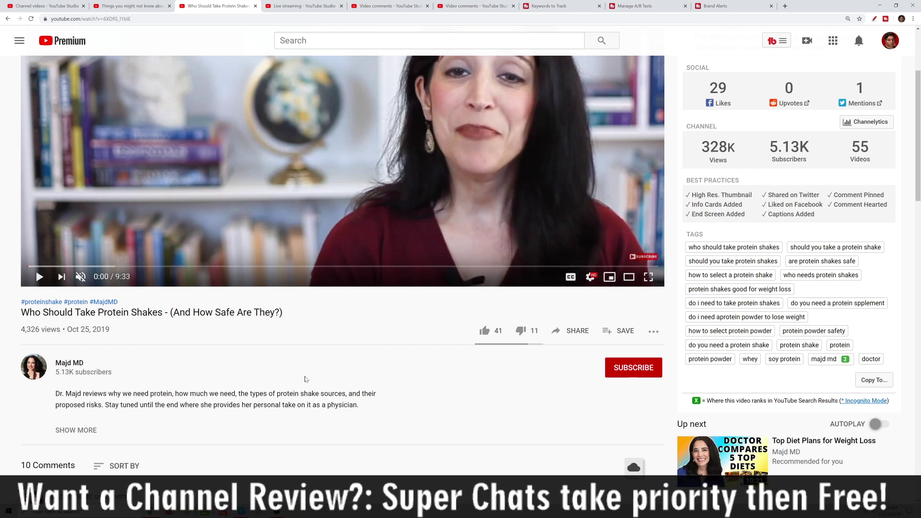
{"action": "left_click", "coordinate": [493, 332]}
{"action": "scroll", "coordinate": [338, 385], "scroll_direction": "up", "scroll_amount": 1}
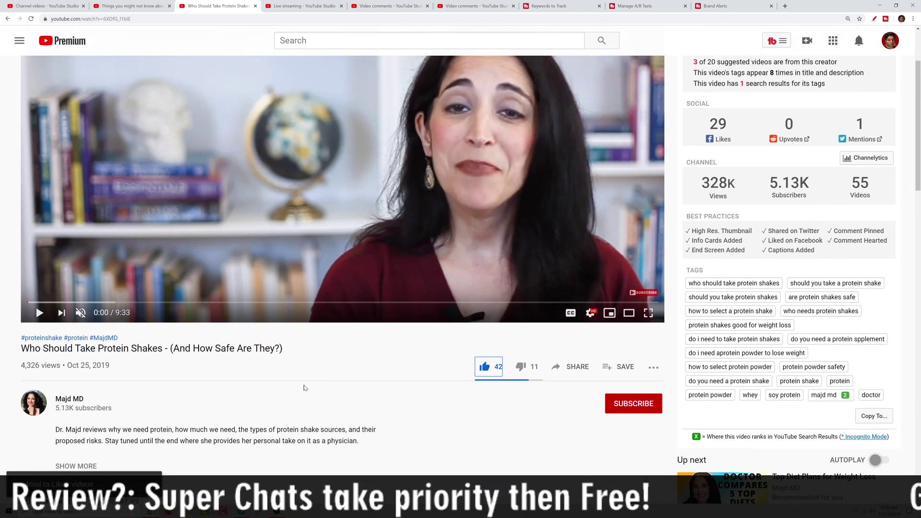
Analyze the tag "should you take a protein shake" in Keyword Explorer, checking its score and top search results, and close the dialog
{"action": "scroll", "coordinate": [384, 368], "scroll_direction": "up", "scroll_amount": 1}
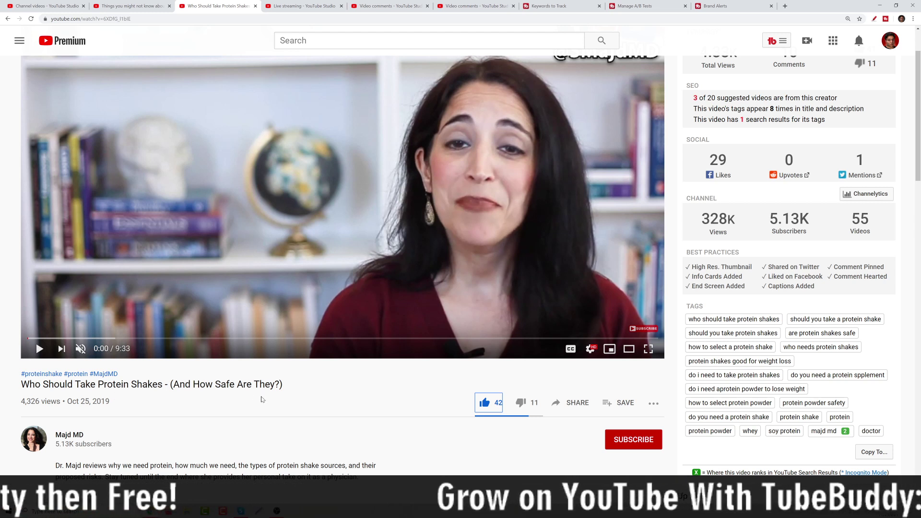
{"action": "left_click", "coordinate": [832, 320]}
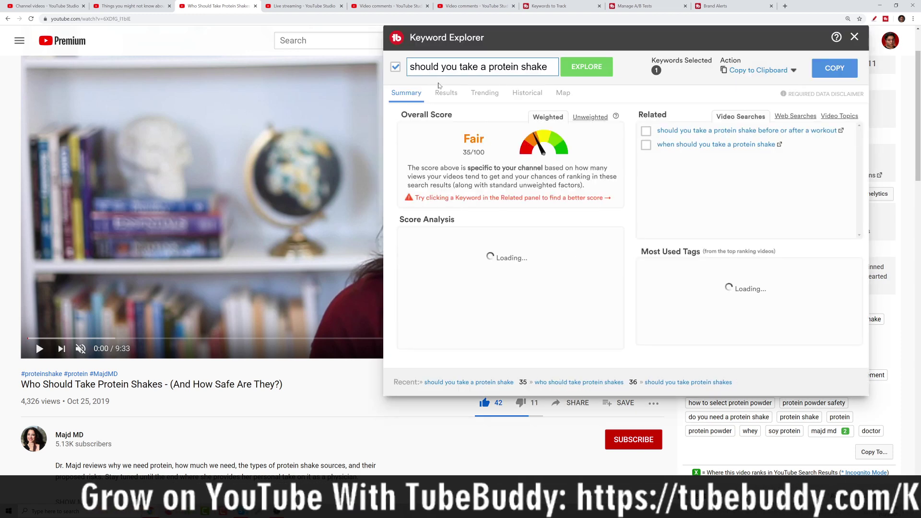
{"action": "mouse_move", "coordinate": [580, 342]}
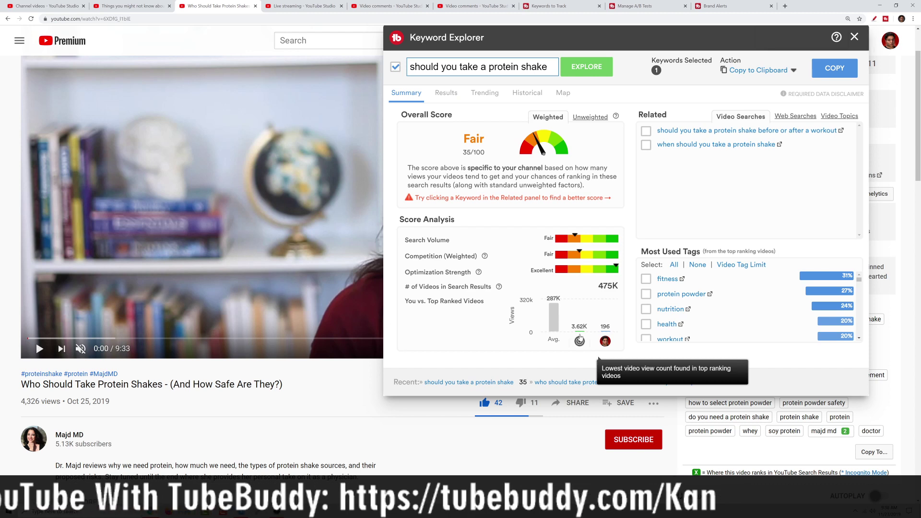
{"action": "left_click", "coordinate": [446, 94]}
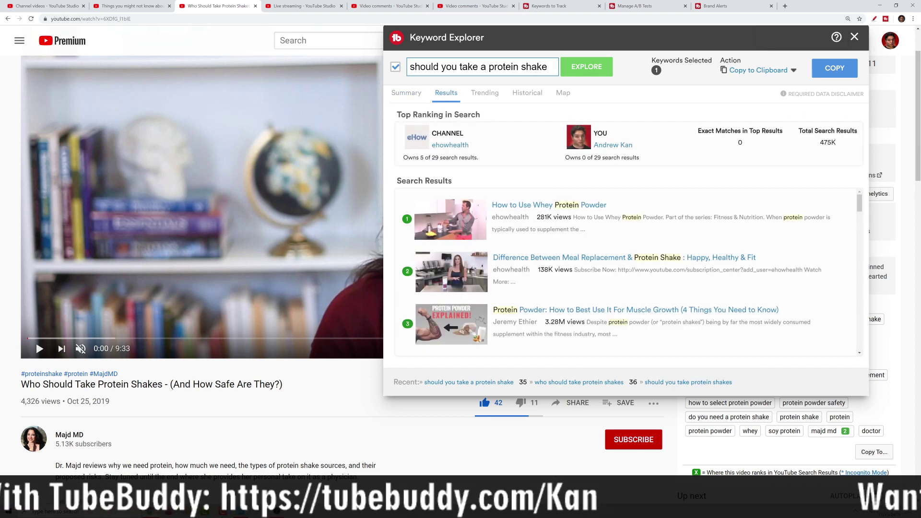
{"action": "left_click", "coordinate": [407, 94]}
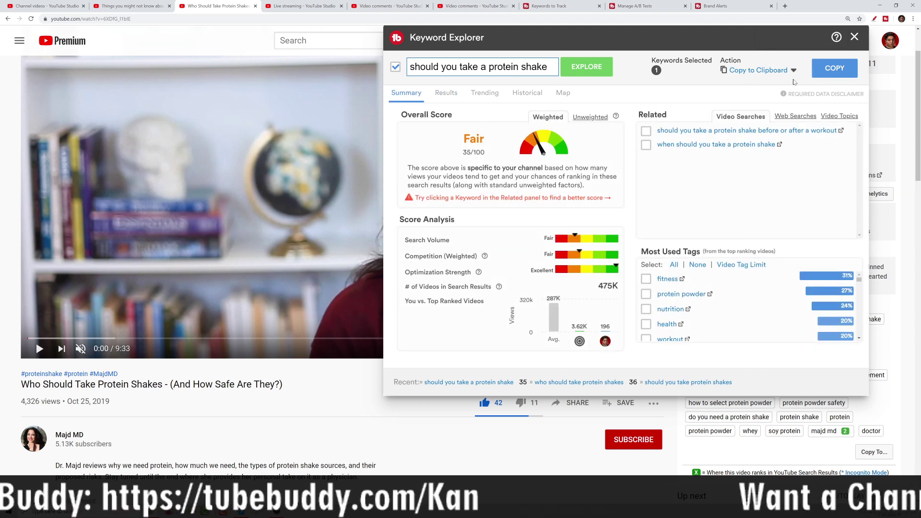
{"action": "left_click", "coordinate": [854, 38]}
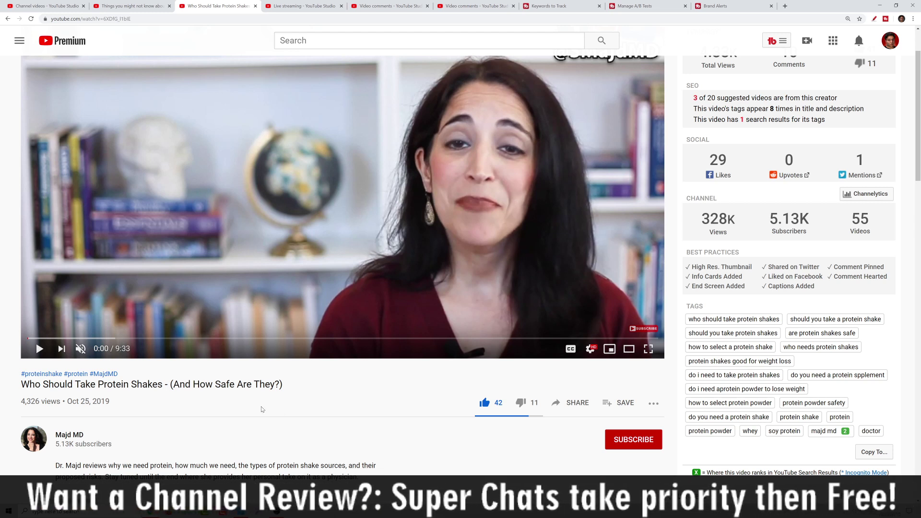
Return to the Majd MD channel home page, pause the trailer, and look over the banner and uploads
{"action": "scroll", "coordinate": [323, 387], "scroll_direction": "up", "scroll_amount": 2}
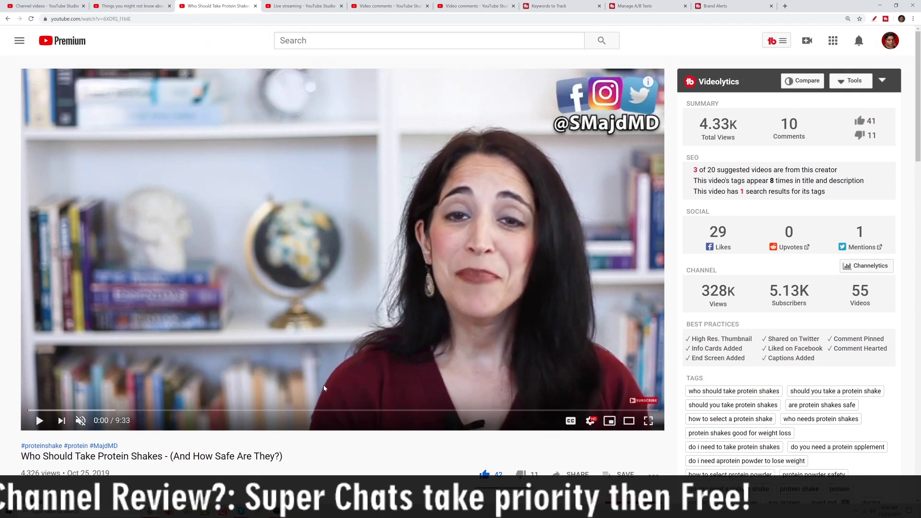
{"action": "left_click", "coordinate": [8, 19]}
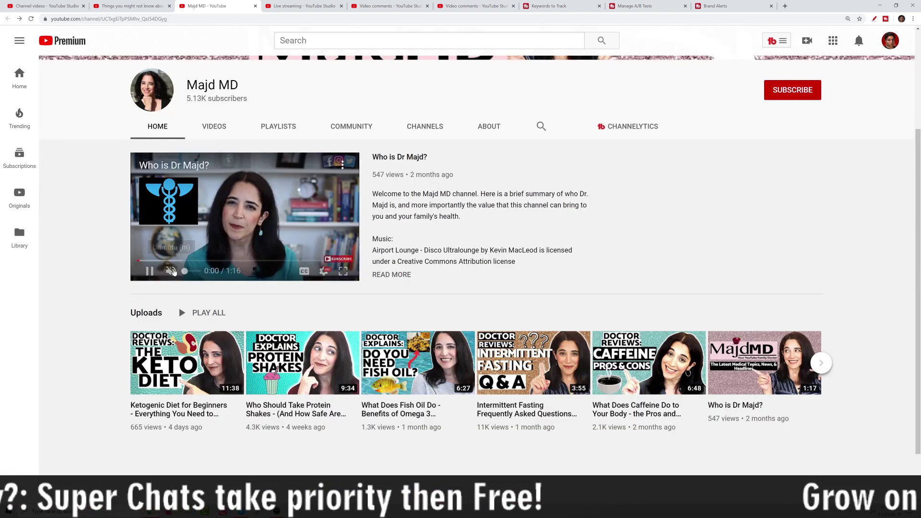
{"action": "left_click", "coordinate": [149, 271]}
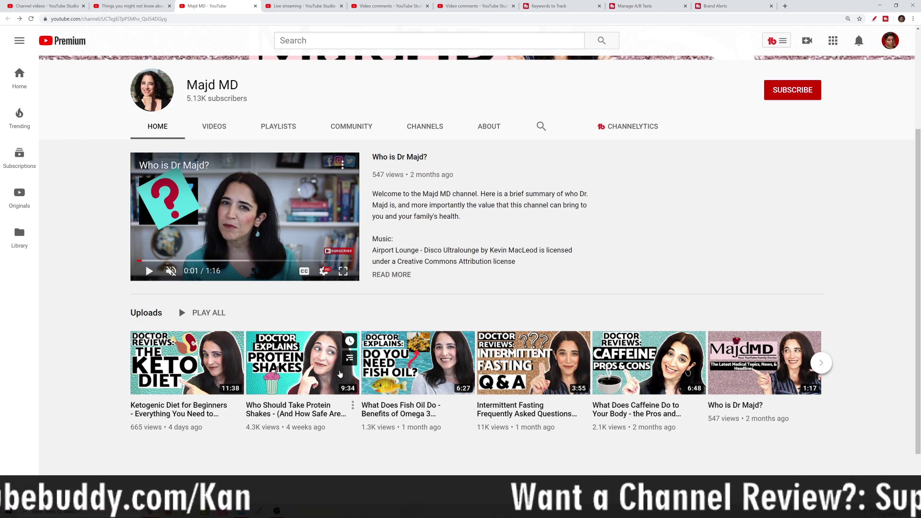
{"action": "scroll", "coordinate": [379, 300], "scroll_direction": "up", "scroll_amount": 3}
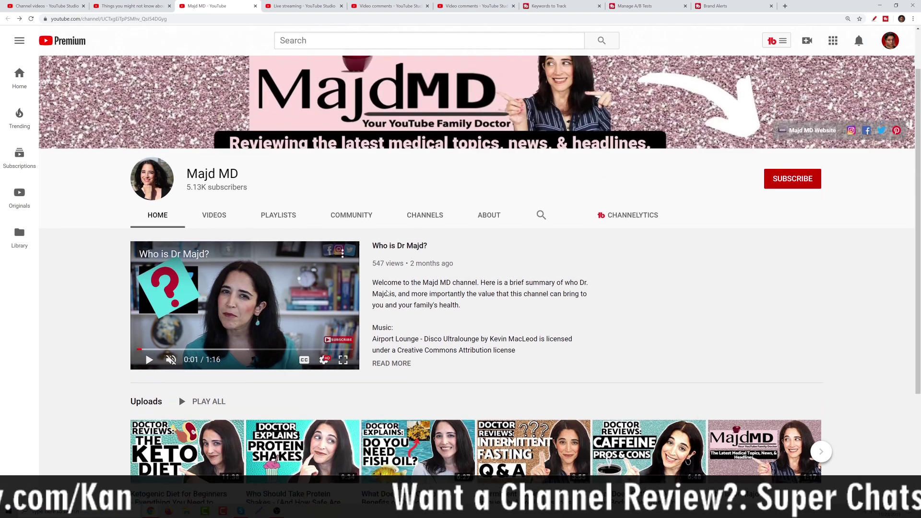
{"action": "scroll", "coordinate": [387, 293], "scroll_direction": "up", "scroll_amount": 1}
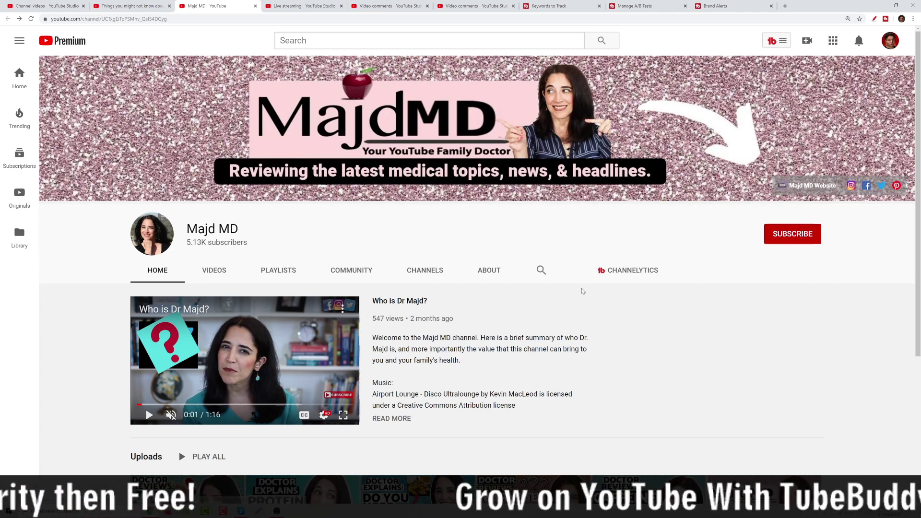
{"action": "scroll", "coordinate": [583, 291], "scroll_direction": "down", "scroll_amount": 3}
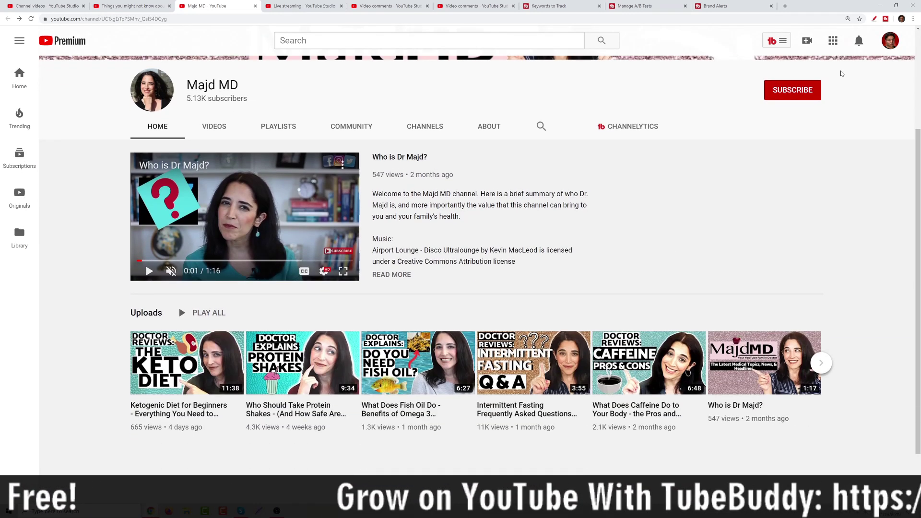
Draw red arrows with the annotation pen pointing at the Ketogenic Diet and Protein Shakes uploads
{"action": "left_click", "coordinate": [874, 18]}
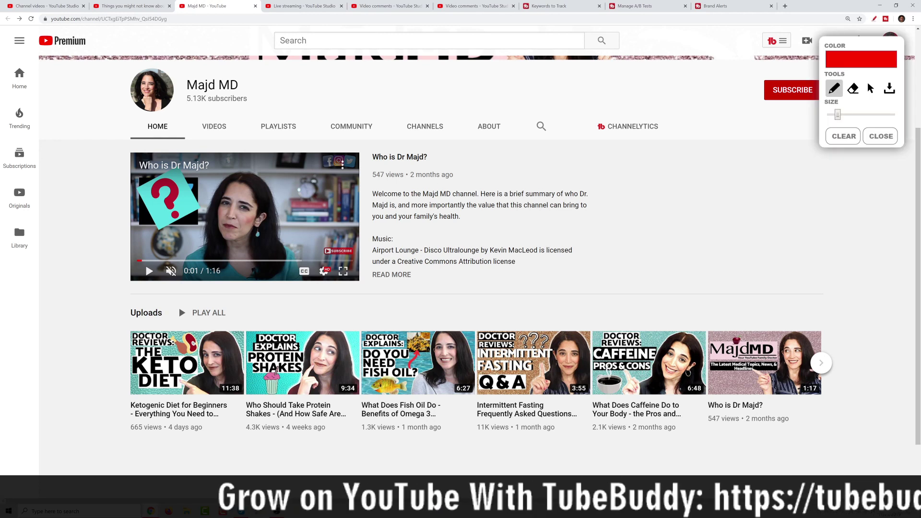
{"action": "scroll", "coordinate": [226, 282], "scroll_direction": "down", "scroll_amount": 1}
{"action": "mouse_move", "coordinate": [72, 382]}
{"action": "left_mouse_down"}
{"action": "mouse_move", "coordinate": [128, 358]}
{"action": "mouse_move", "coordinate": [112, 349]}
{"action": "mouse_move", "coordinate": [114, 388]}
{"action": "left_mouse_up"}
{"action": "mouse_move", "coordinate": [351, 451]}
{"action": "left_mouse_down"}
{"action": "mouse_move", "coordinate": [331, 405]}
{"action": "mouse_move", "coordinate": [319, 425]}
{"action": "mouse_move", "coordinate": [360, 417]}
{"action": "left_mouse_up"}
{"action": "scroll", "coordinate": [347, 397], "scroll_direction": "up", "scroll_amount": 4}
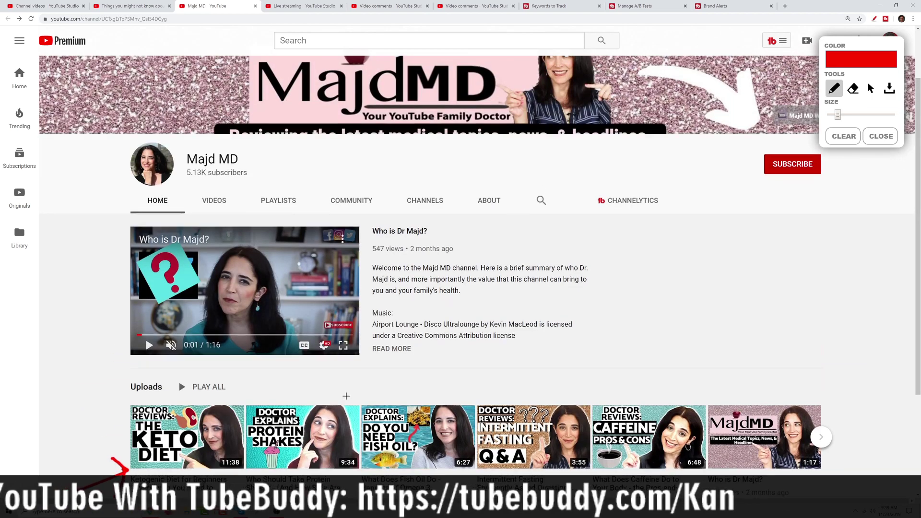
{"action": "scroll", "coordinate": [347, 397], "scroll_direction": "down", "scroll_amount": 4}
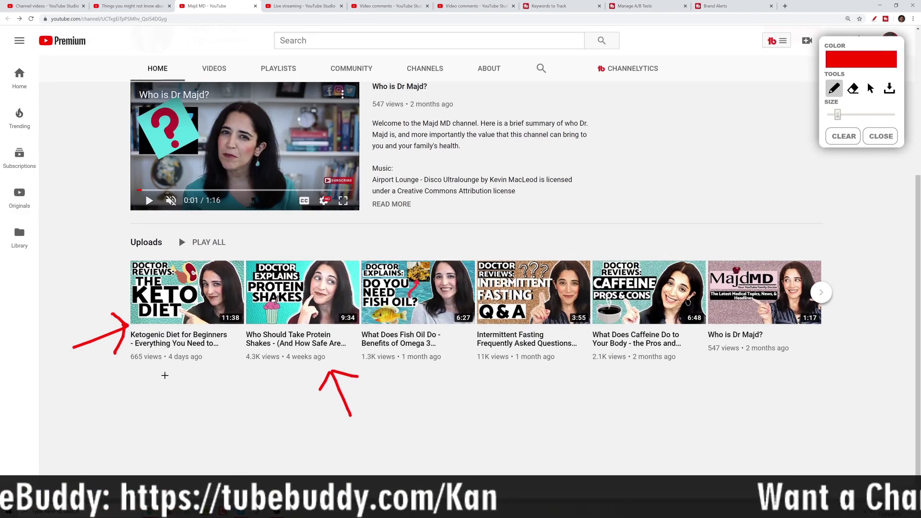
Draw two connected red lines descending from the Ketogenic Diet upload into the empty area below the uploads
{"action": "mouse_move", "coordinate": [119, 348]}
{"action": "left_mouse_down"}
{"action": "mouse_move", "coordinate": [113, 397]}
{"action": "mouse_move", "coordinate": [250, 448]}
{"action": "left_mouse_up"}
{"action": "mouse_move", "coordinate": [109, 403]}
{"action": "left_mouse_down"}
{"action": "mouse_move", "coordinate": [106, 438]}
{"action": "mouse_move", "coordinate": [263, 475]}
{"action": "left_mouse_up"}
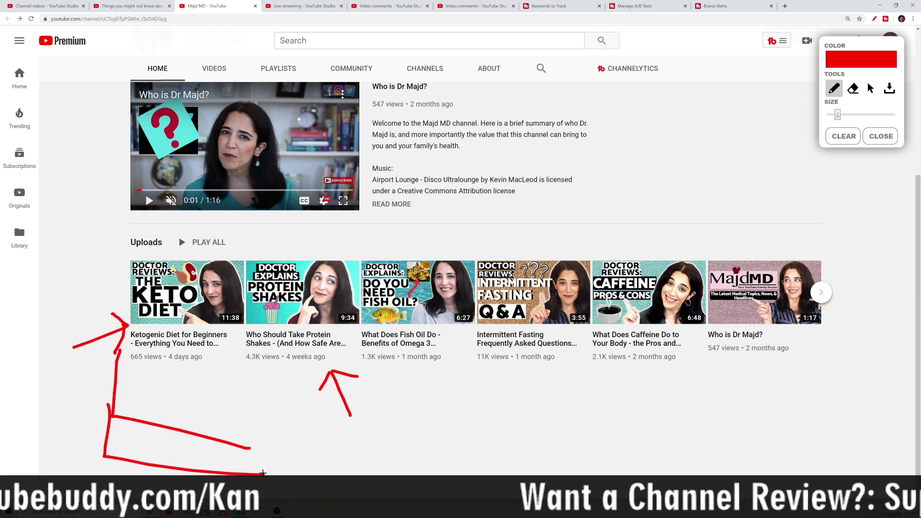
{"action": "scroll", "coordinate": [264, 427], "scroll_direction": "up", "scroll_amount": 1}
{"action": "scroll", "coordinate": [282, 418], "scroll_direction": "down", "scroll_amount": 1}
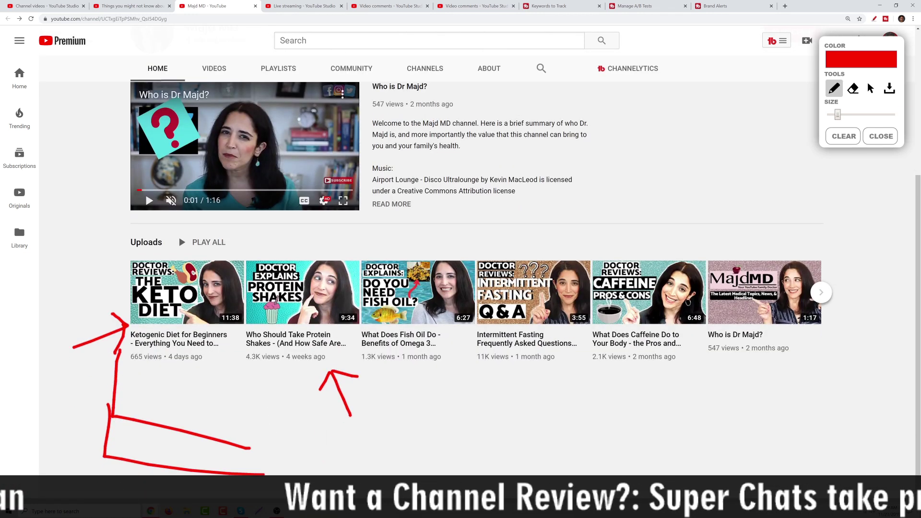